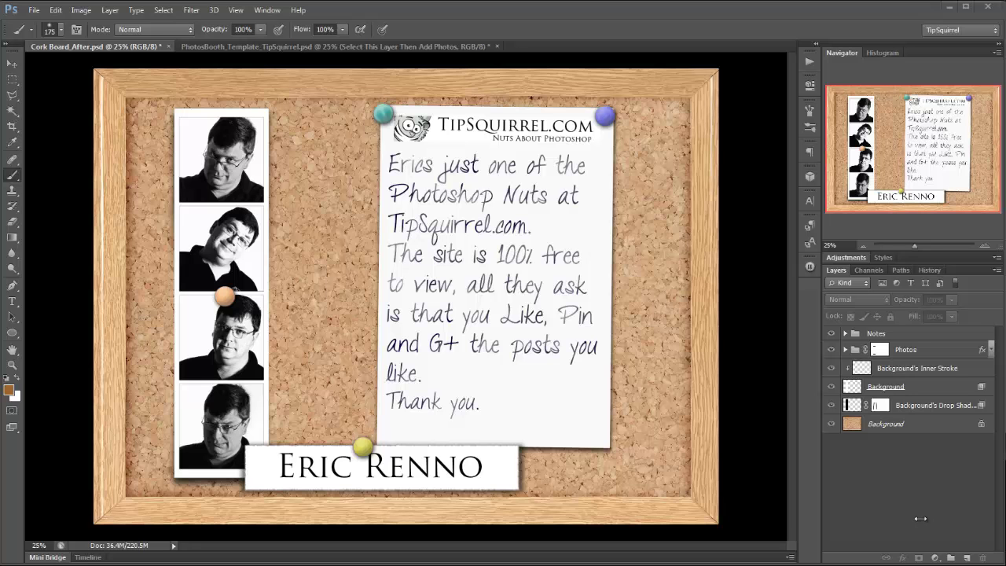
pyautogui.click(311, 47)
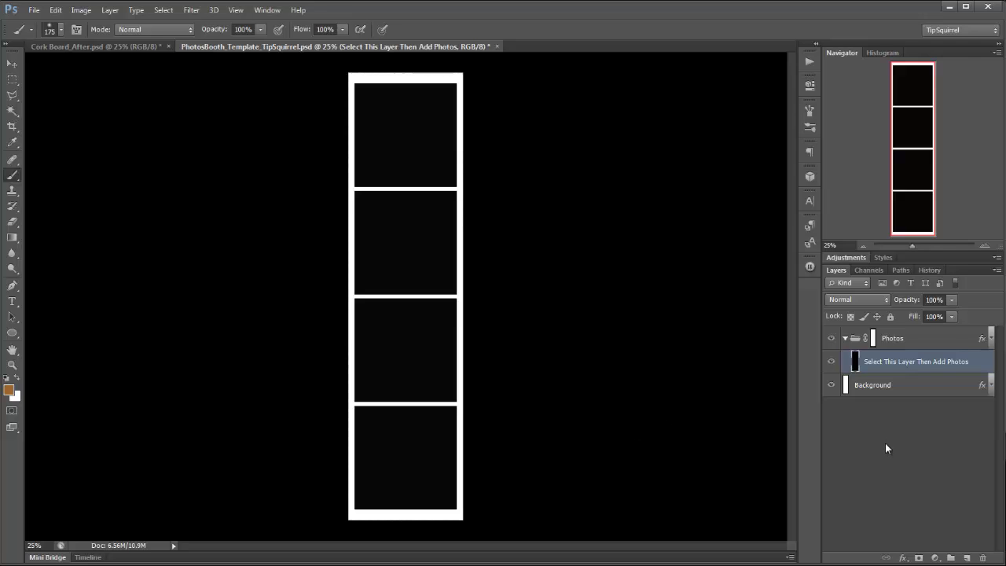
pyautogui.click(875, 390)
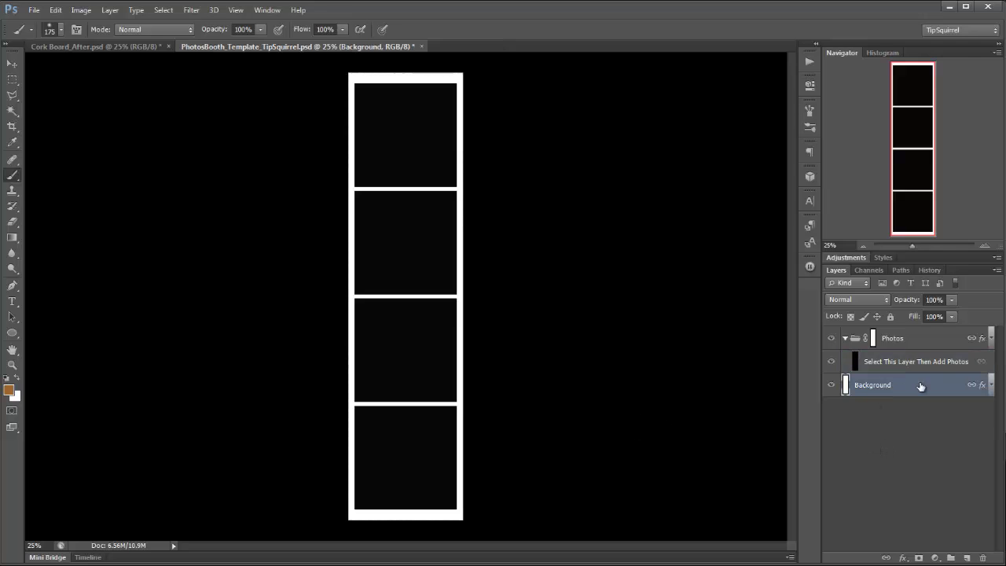
pyautogui.click(991, 386)
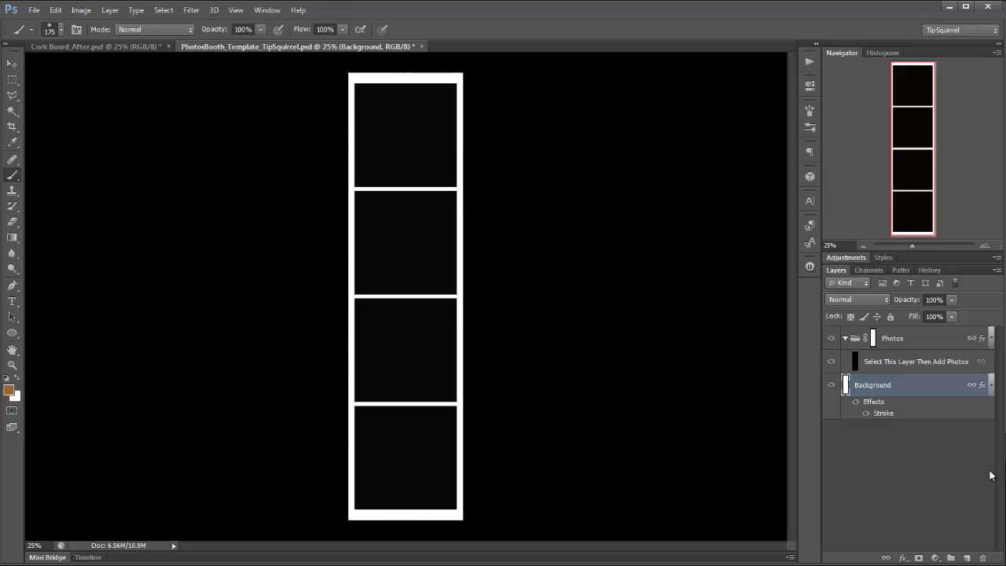
pyautogui.click(991, 386)
pyautogui.click(886, 367)
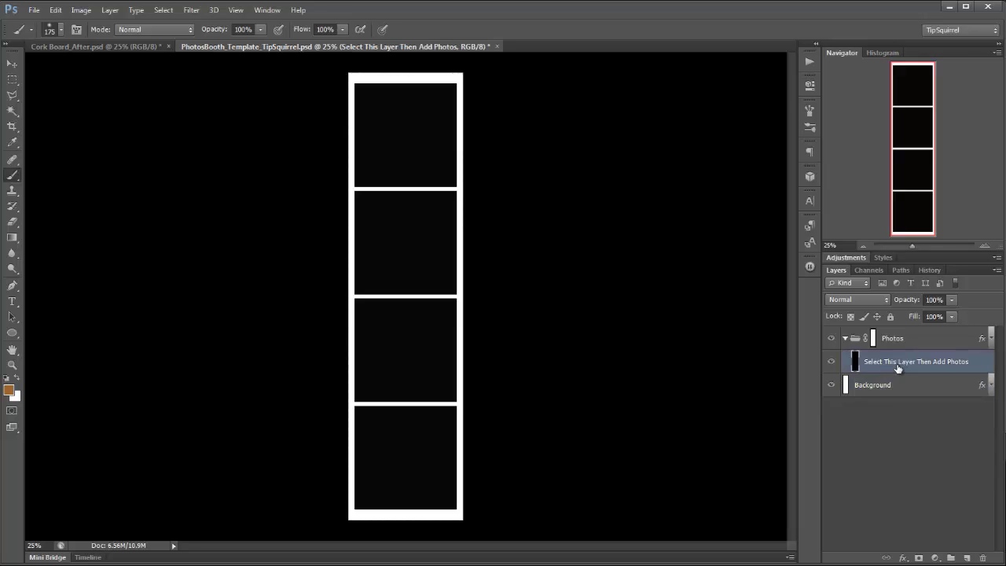
pyautogui.click(832, 363)
pyautogui.click(831, 363)
pyautogui.click(928, 346)
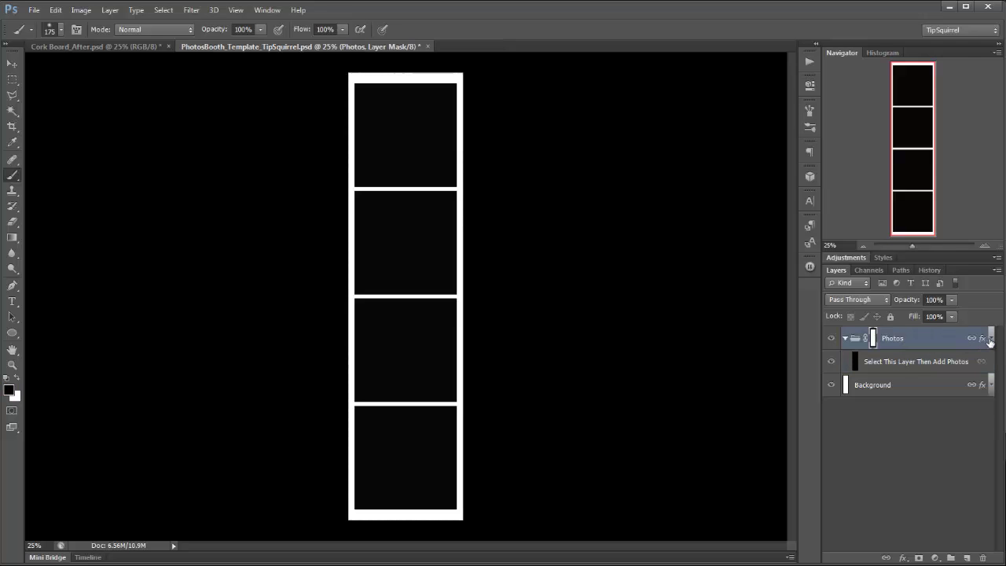
pyautogui.click(989, 341)
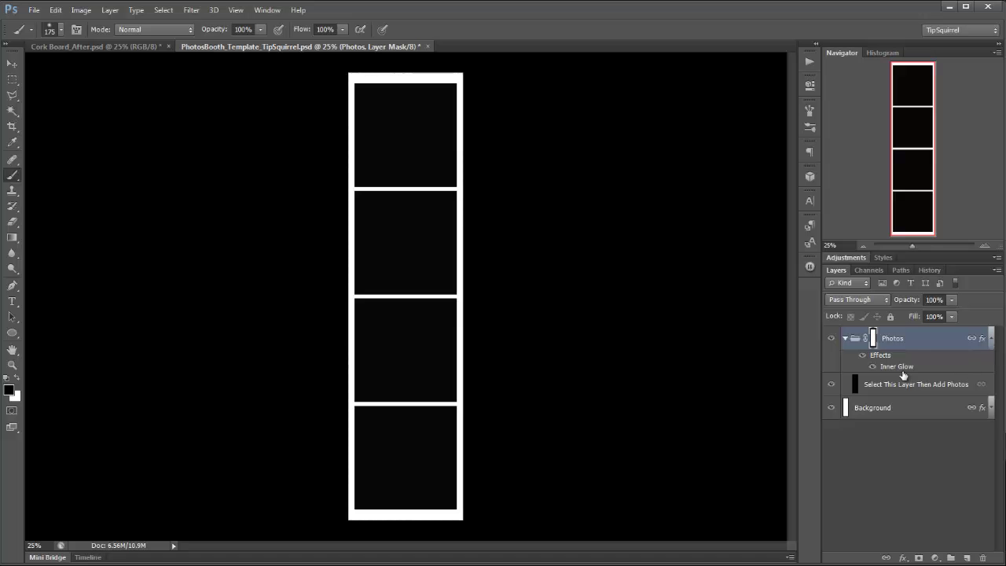
pyautogui.click(120, 44)
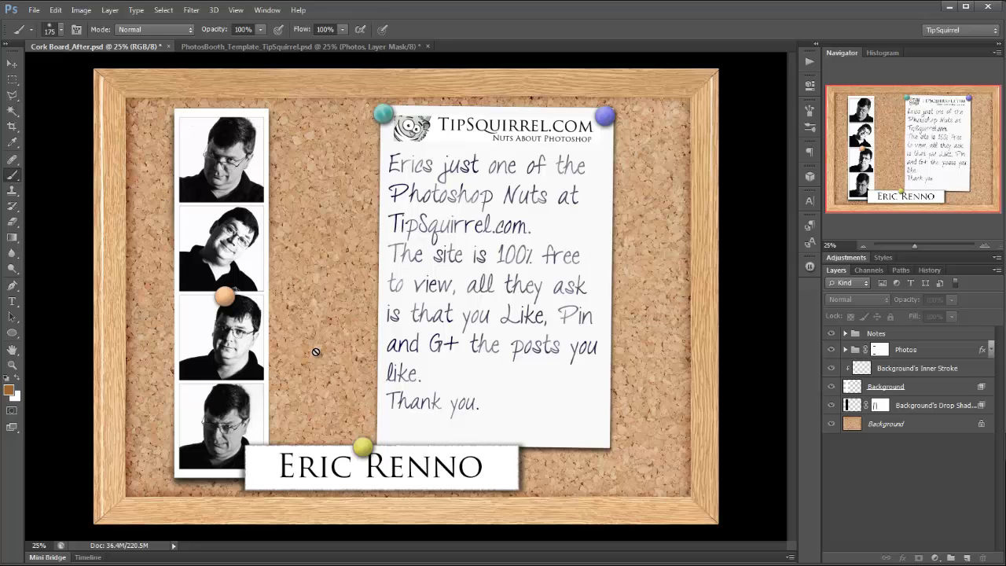
pyautogui.click(202, 47)
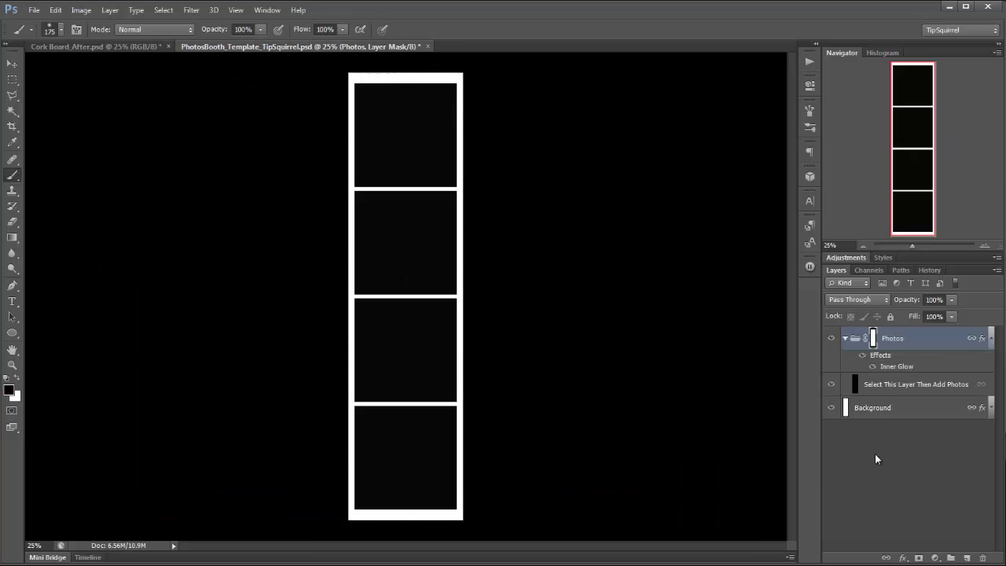
pyautogui.click(991, 338)
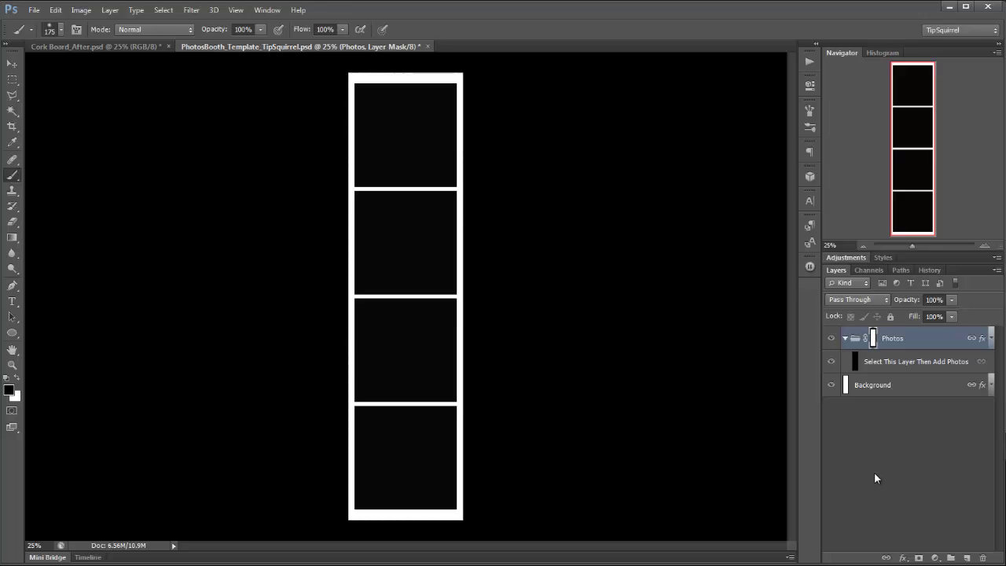
# Show the Square folder's portraits in Mini Bridge and select all four above the placeholder layer
pyautogui.click(47, 557)
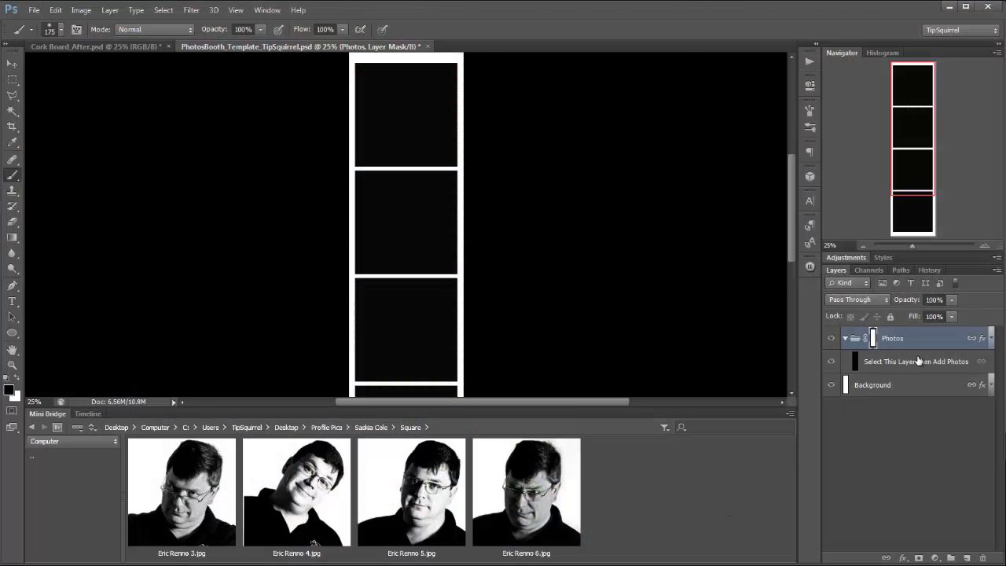
pyautogui.click(918, 360)
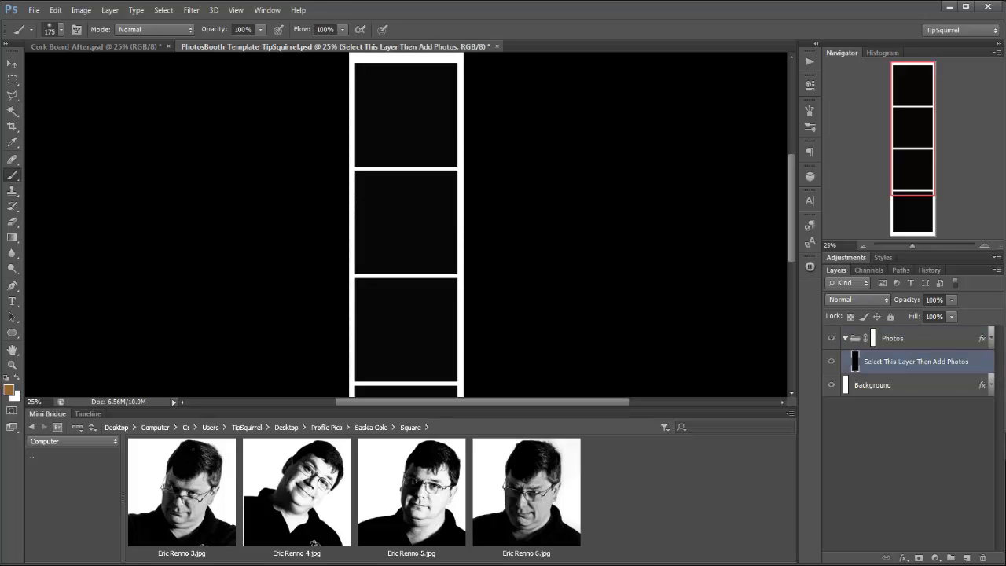
pyautogui.click(183, 486)
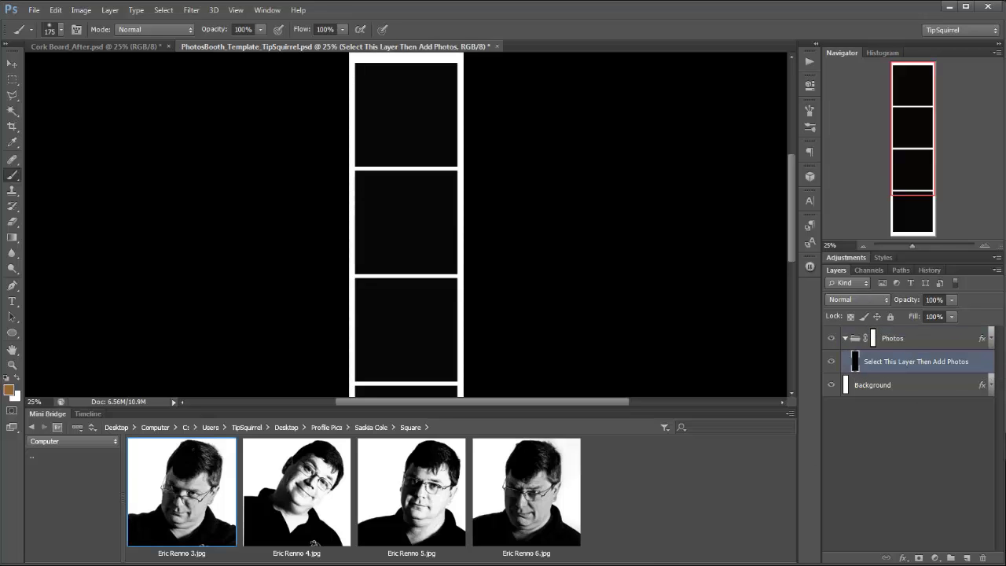
pyautogui.keyDown('shift'); pyautogui.click(532, 487); pyautogui.keyUp('shift')
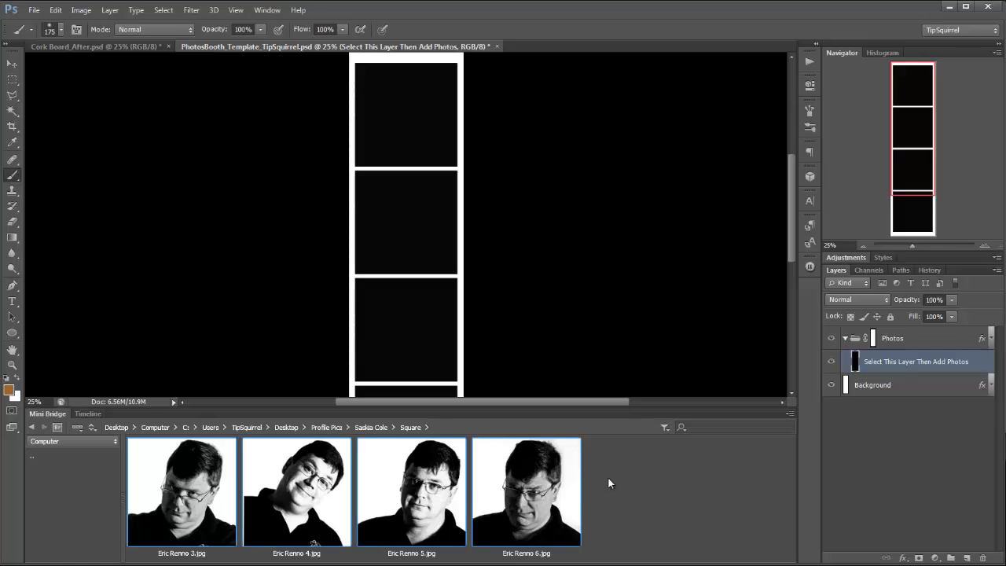
# Place the four portraits into the strip and fit the first into the top frame at 40.13%
pyautogui.moveTo(425, 492); pyautogui.dragTo(410, 227)
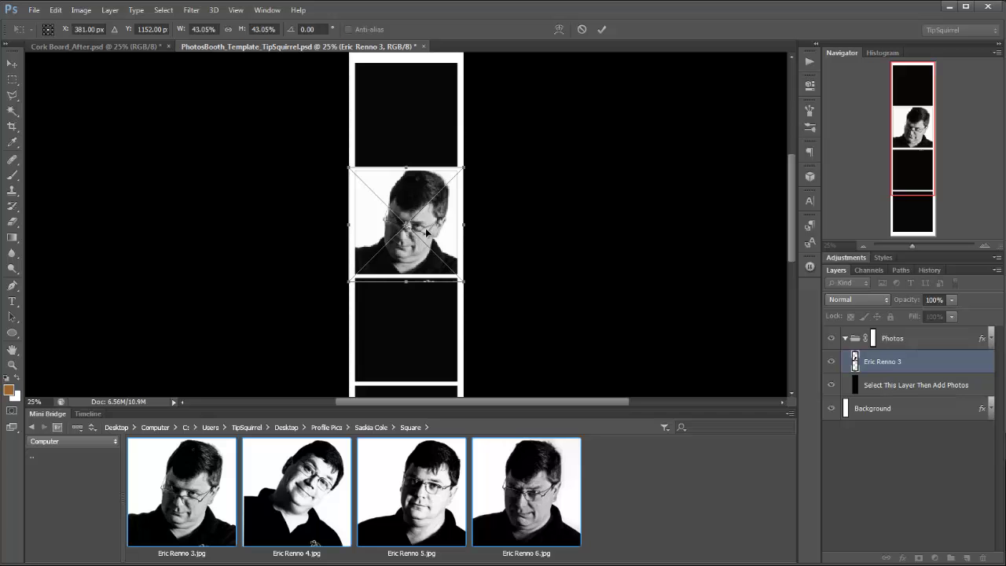
pyautogui.moveTo(427, 232); pyautogui.dragTo(422, 124)
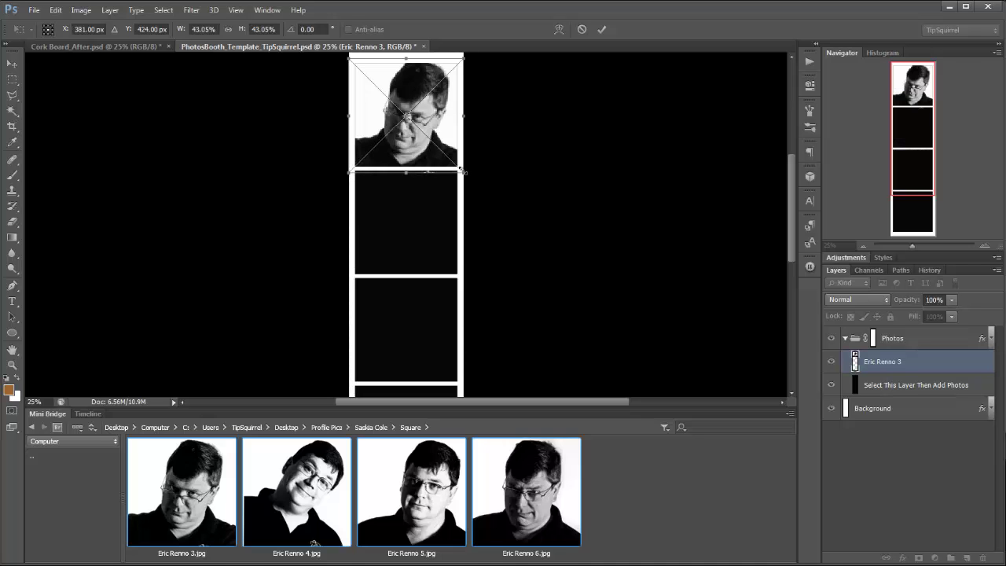
pyautogui.moveTo(461, 170); pyautogui.dragTo(455, 171)
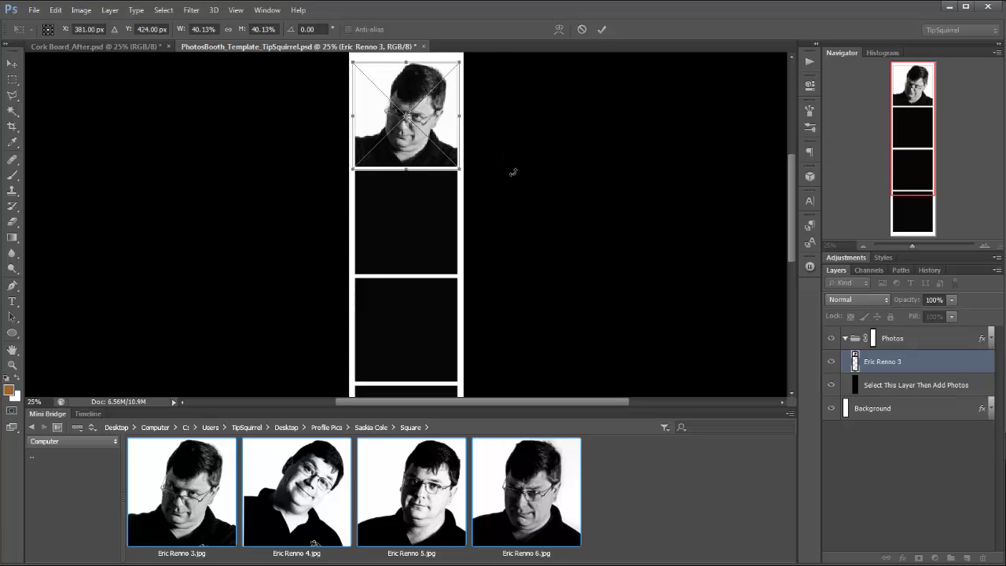
# Commit the first portrait, then position and scale the second into frame two
pyautogui.click(601, 29)
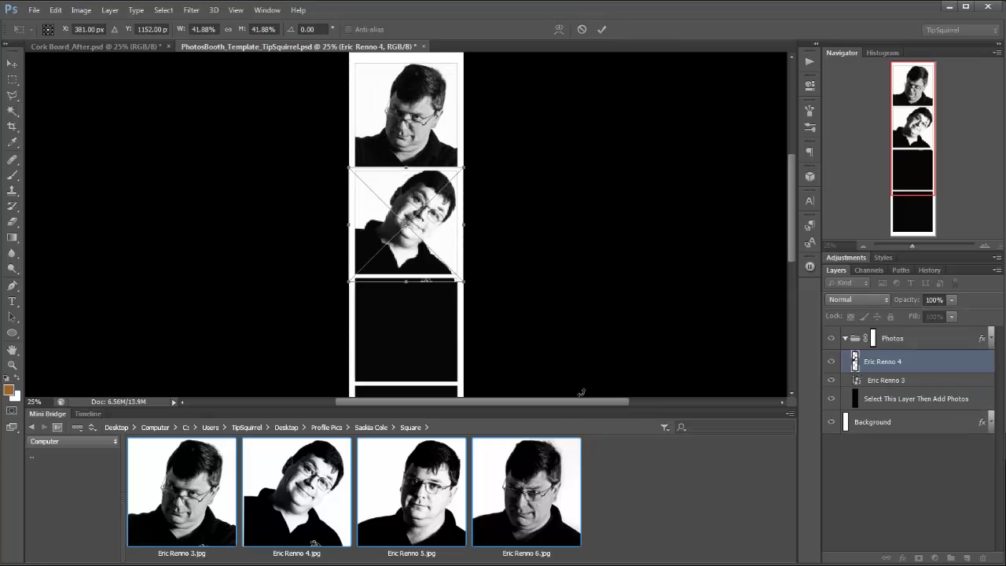
pyautogui.moveTo(432, 223)
pyautogui.mouseDown()
pyautogui.moveTo(440, 247)
pyautogui.moveTo(433, 218)
pyautogui.moveTo(434, 226)
pyautogui.mouseUp()
pyautogui.moveTo(464, 282); pyautogui.dragTo(456, 275)
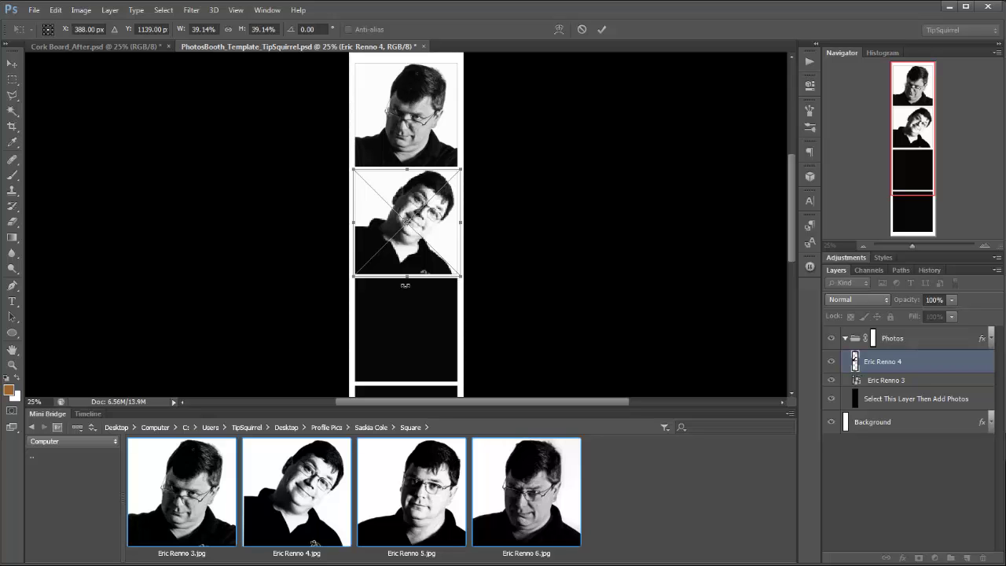
pyautogui.press('Return')
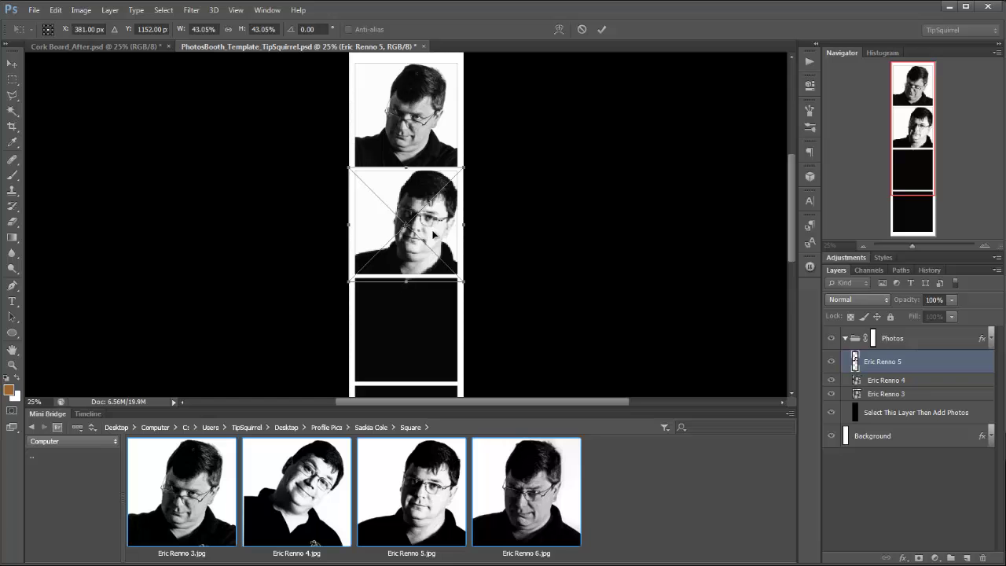
# Move the third portrait into frame three and scale it to fill the frame
pyautogui.moveTo(433, 236); pyautogui.dragTo(422, 343)
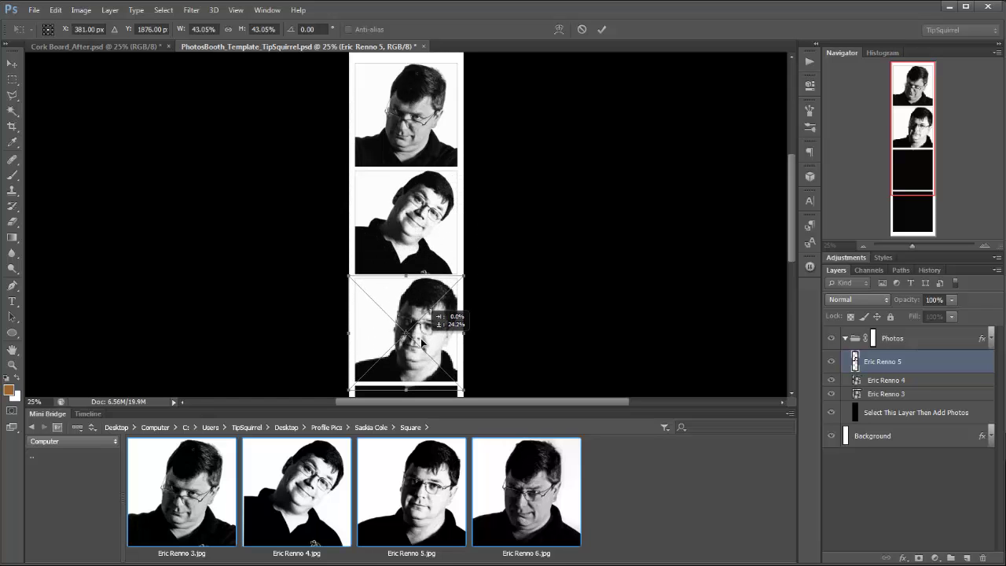
pyautogui.moveTo(462, 390); pyautogui.dragTo(433, 352)
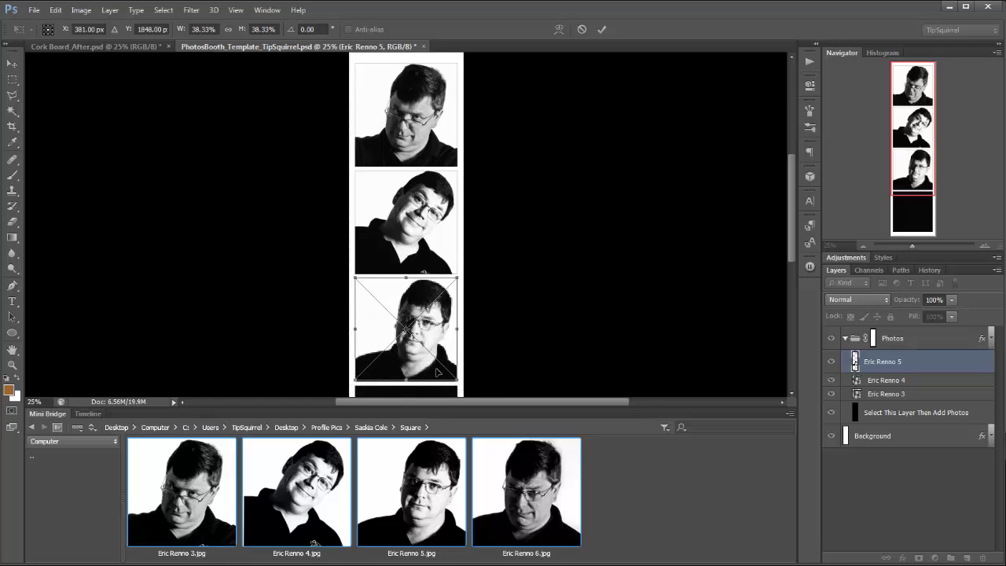
pyautogui.moveTo(458, 382); pyautogui.dragTo(462, 385)
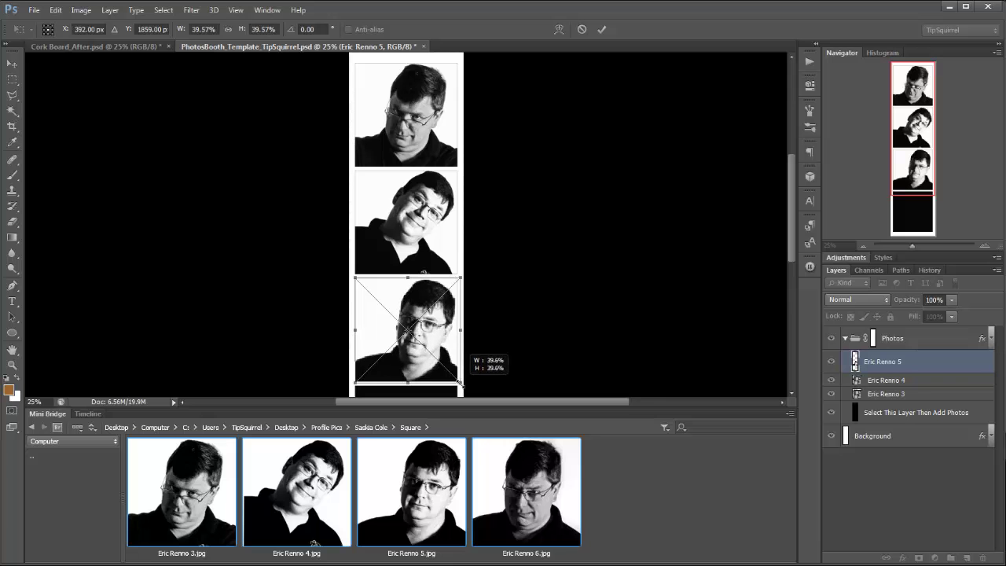
pyautogui.press('Return')
pyautogui.scroll(-5, 455, 359)
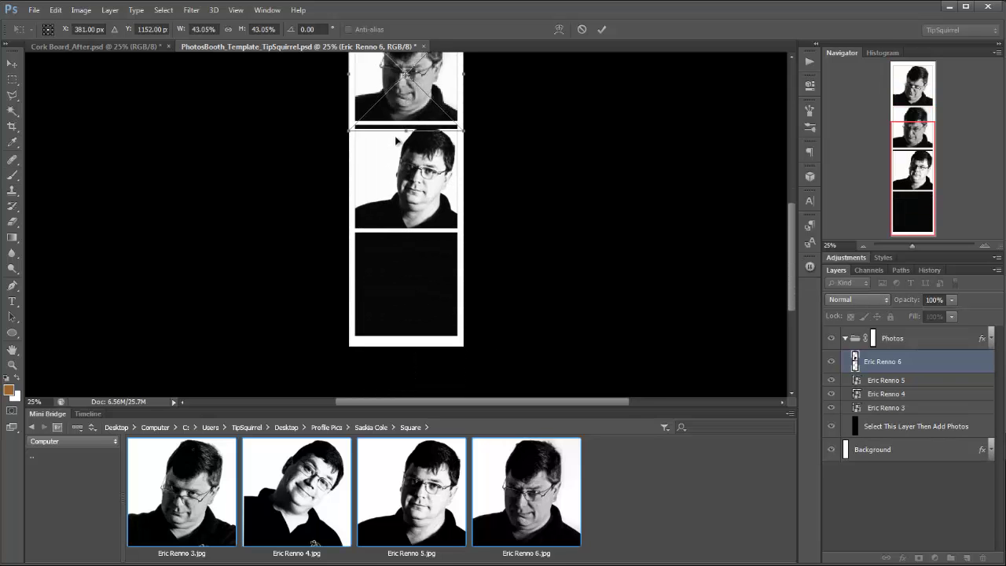
# Fit the fourth portrait into the bottom frame at 40.58% scale and collapse Mini Bridge
pyautogui.moveTo(395, 159); pyautogui.dragTo(391, 314)
pyautogui.moveTo(463, 344); pyautogui.dragTo(460, 341)
pyautogui.press('Up')
pyautogui.press('Up')
pyautogui.press('Up')
pyautogui.press('Up')
pyautogui.press('Return')
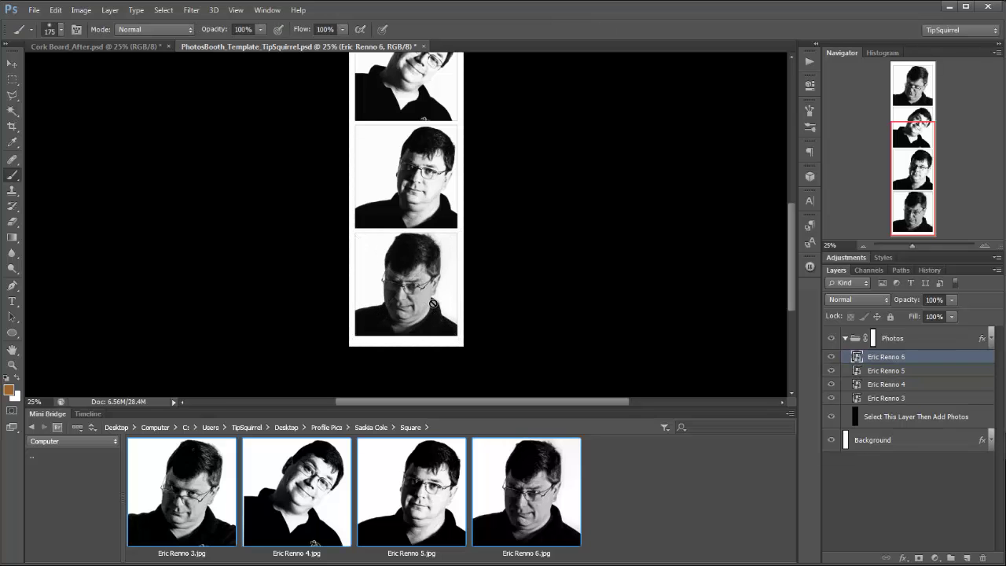
pyautogui.doubleClick(47, 416)
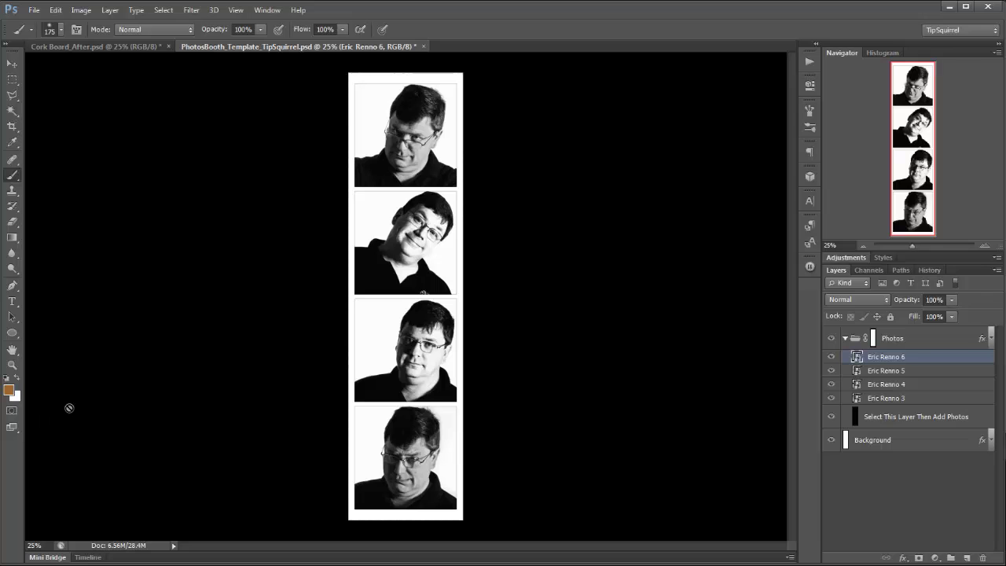
# Drag the collapsed Photos group from the PhotosBooth template onto the Cork Board's left side
pyautogui.click(845, 339)
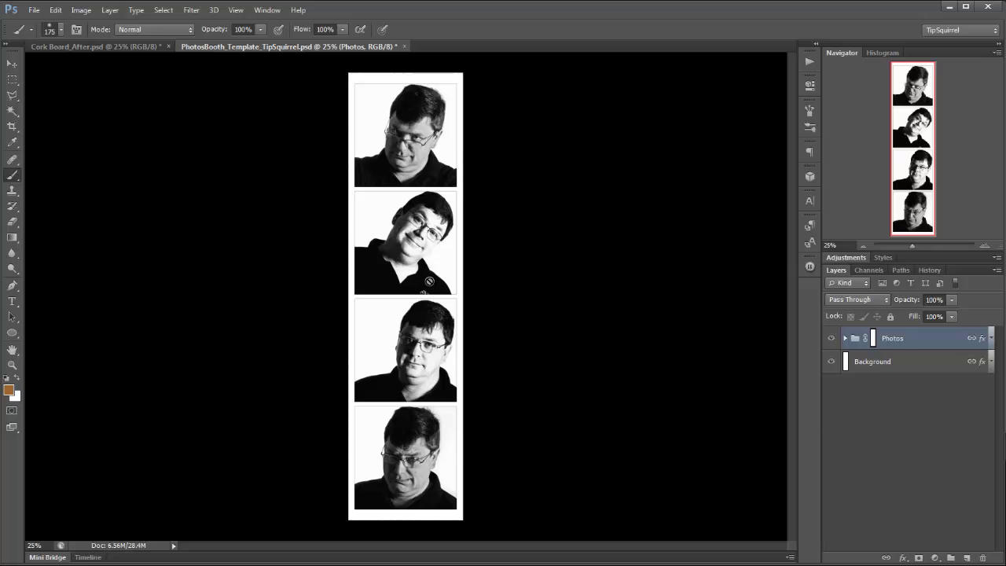
pyautogui.click(12, 63)
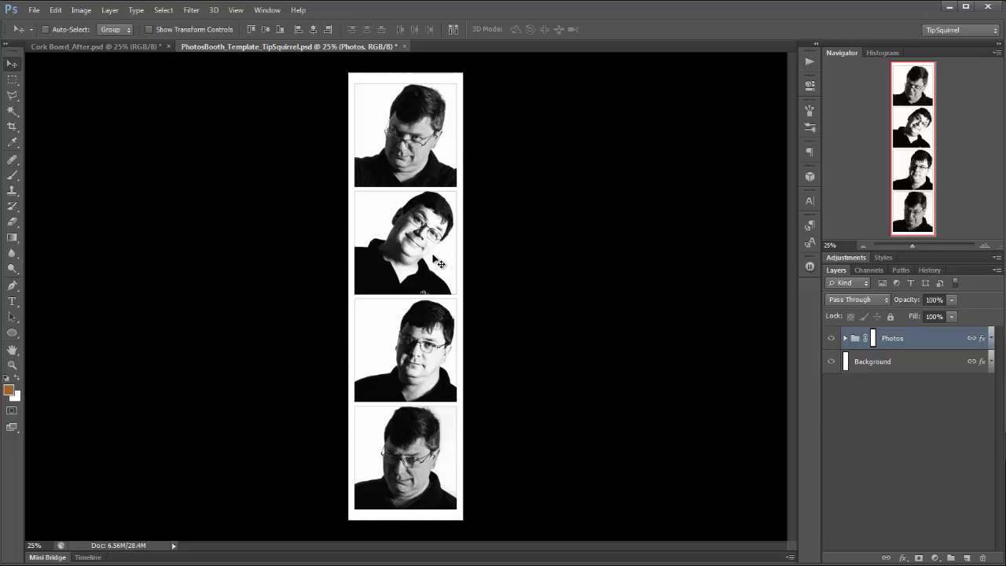
pyautogui.moveTo(438, 260); pyautogui.dragTo(183, 79)
pyautogui.moveTo(233, 156); pyautogui.dragTo(237, 296)
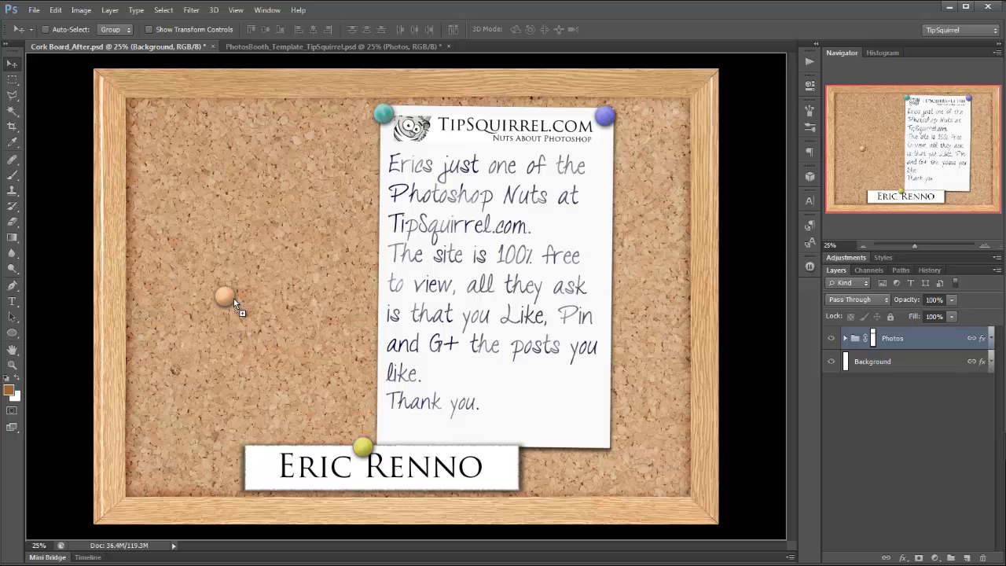
pyautogui.moveTo(234, 299); pyautogui.dragTo(234, 298)
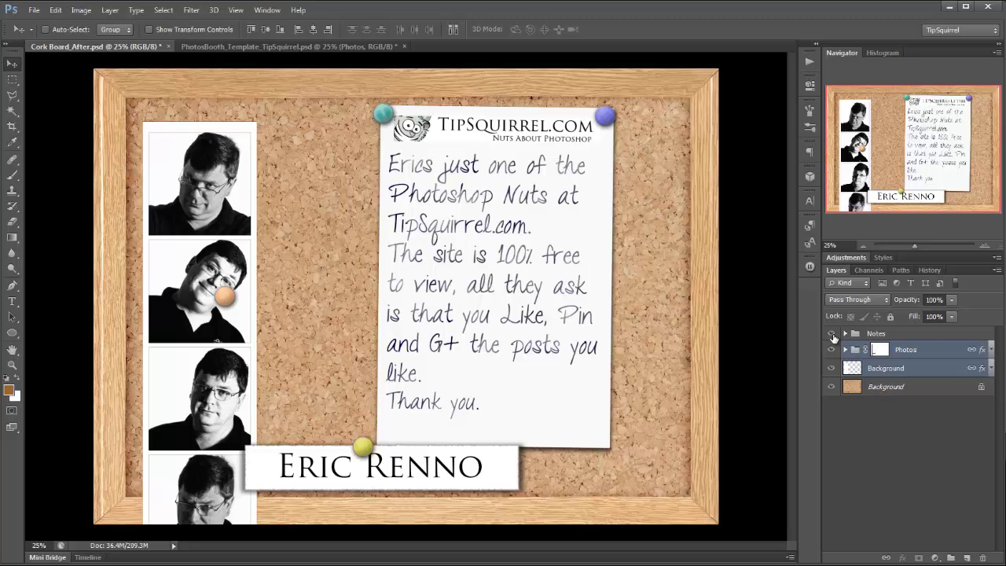
# Hide the Notes group, move the strip left of centre, and scale it to about 77%
pyautogui.click(832, 333)
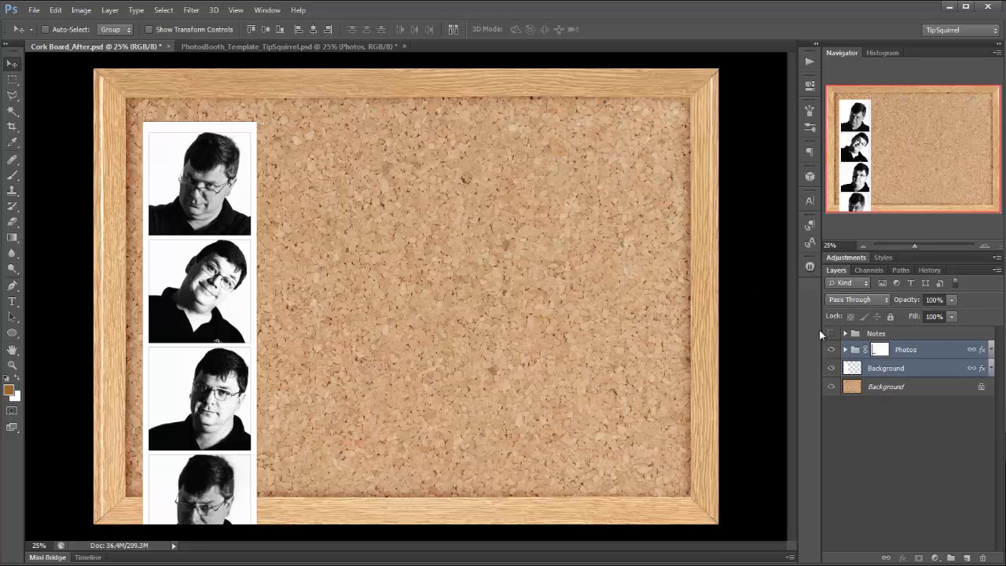
pyautogui.moveTo(233, 411); pyautogui.dragTo(340, 360)
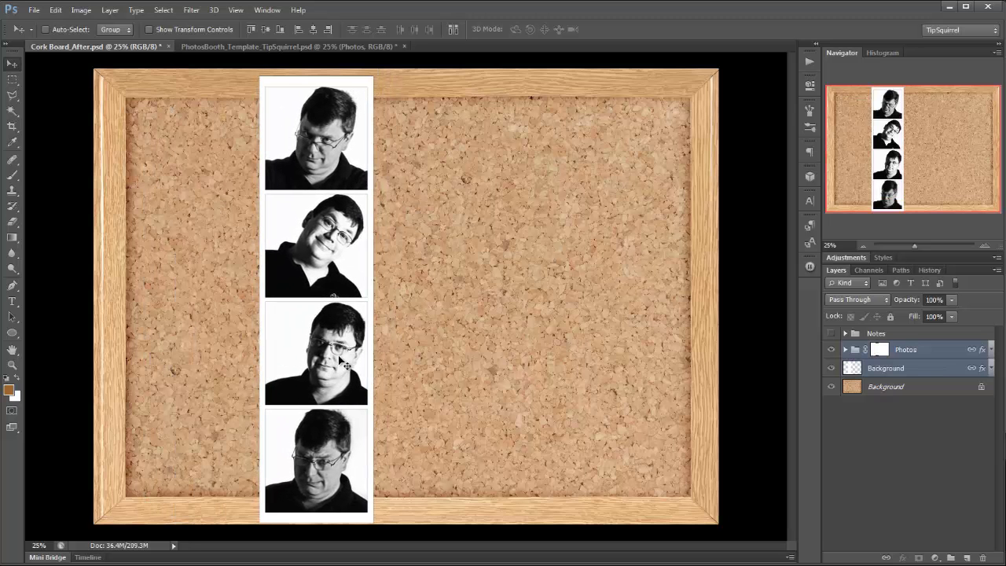
pyautogui.hotkey('ctrl', 't')
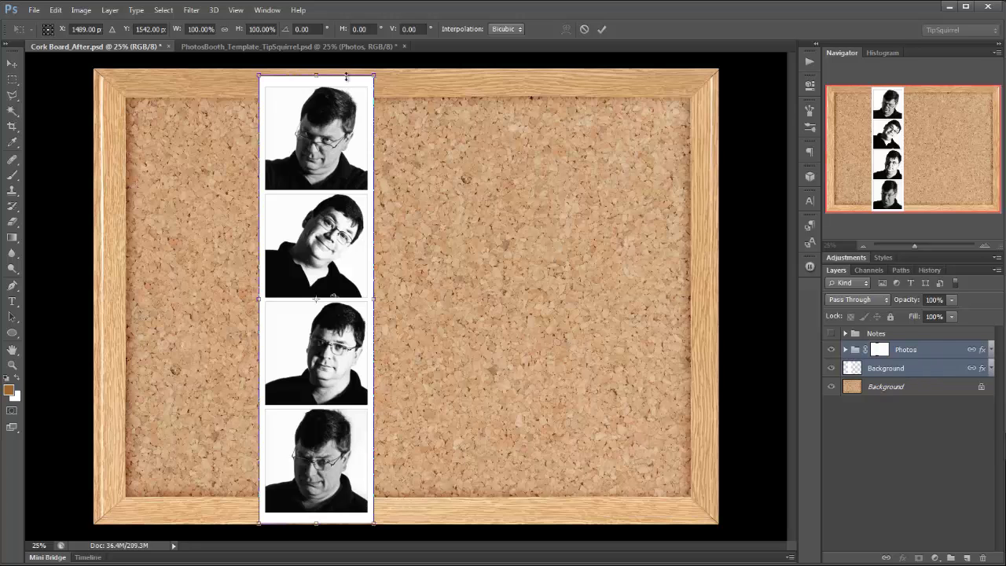
pyautogui.moveTo(369, 81); pyautogui.dragTo(343, 118)
pyautogui.click(603, 32)
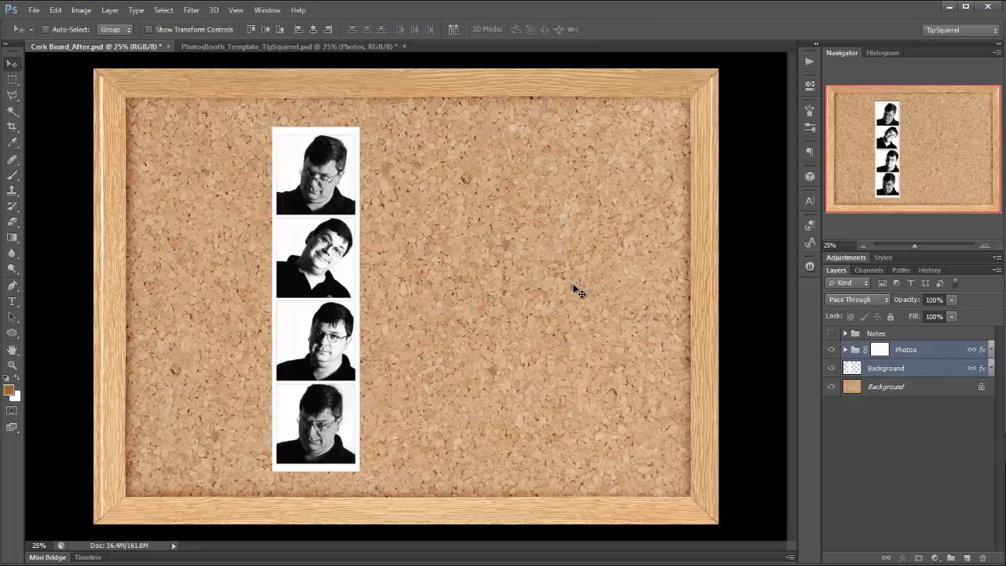
# Give the strip's Background a 90° drop shadow: 75% opacity, 43 px distance, 17% spread, 29 px size
pyautogui.click(931, 369)
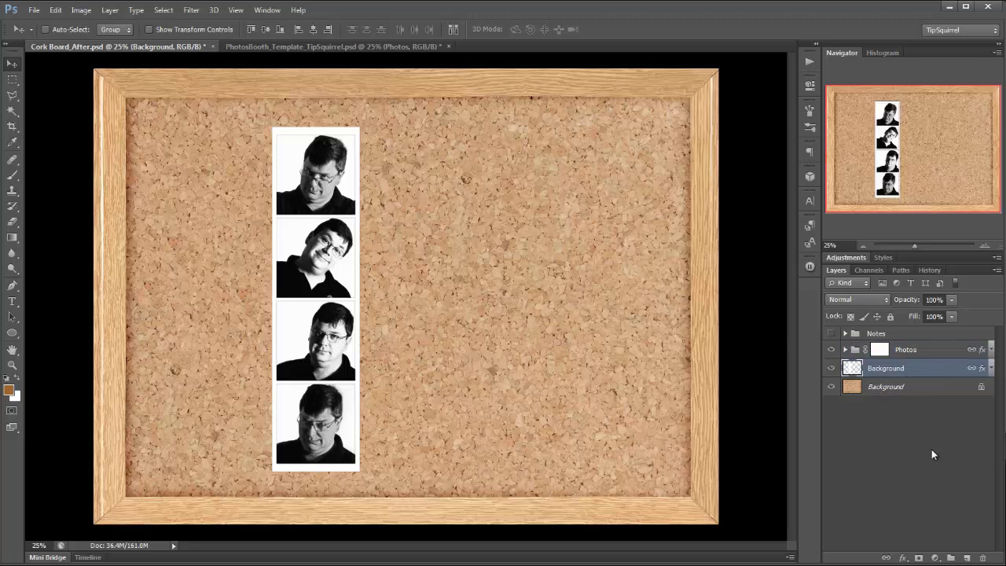
pyautogui.doubleClick(953, 374)
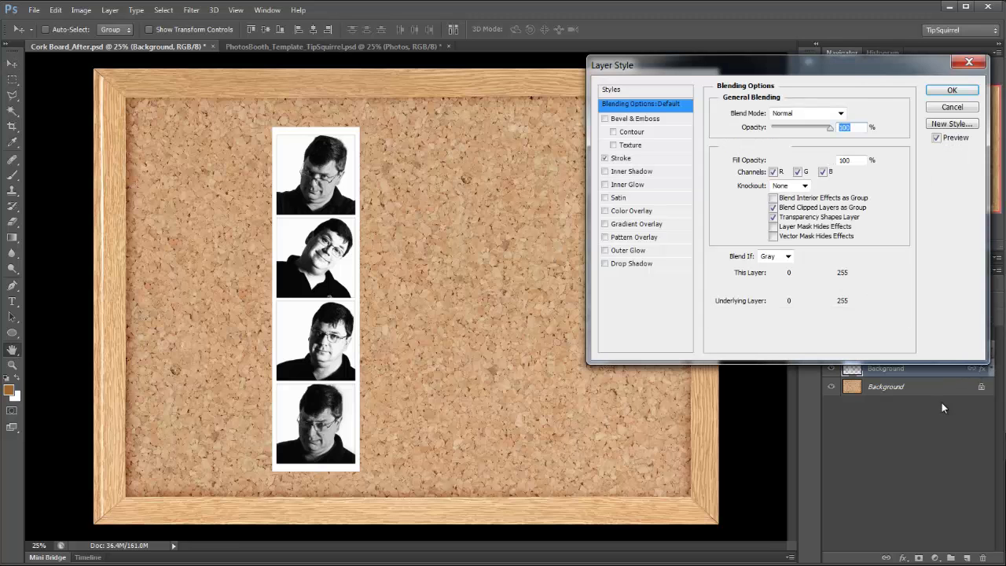
pyautogui.click(651, 268)
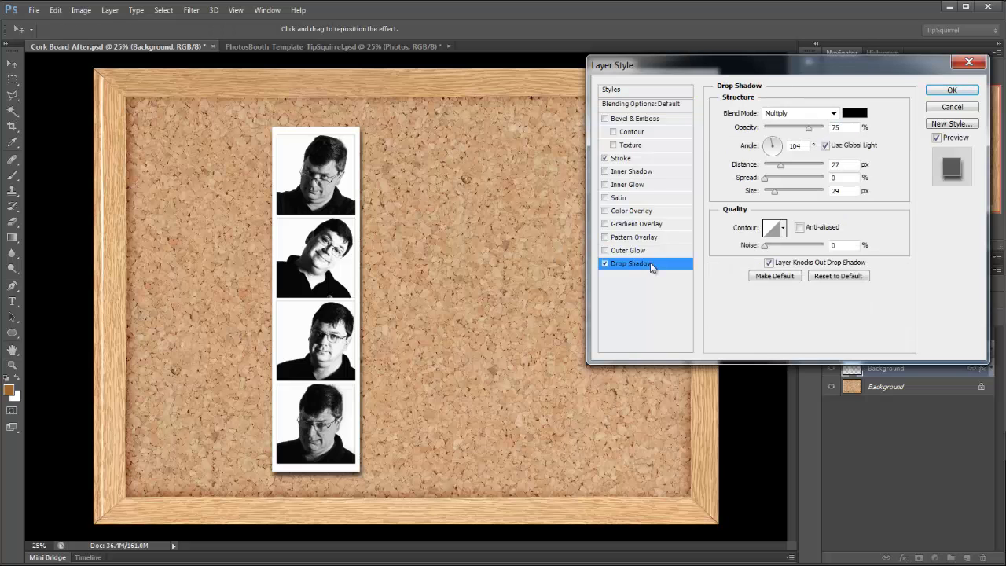
pyautogui.click(825, 145)
pyautogui.moveTo(771, 147); pyautogui.dragTo(774, 143)
pyautogui.moveTo(774, 190)
pyautogui.mouseDown()
pyautogui.moveTo(794, 170)
pyautogui.moveTo(777, 181)
pyautogui.mouseUp()
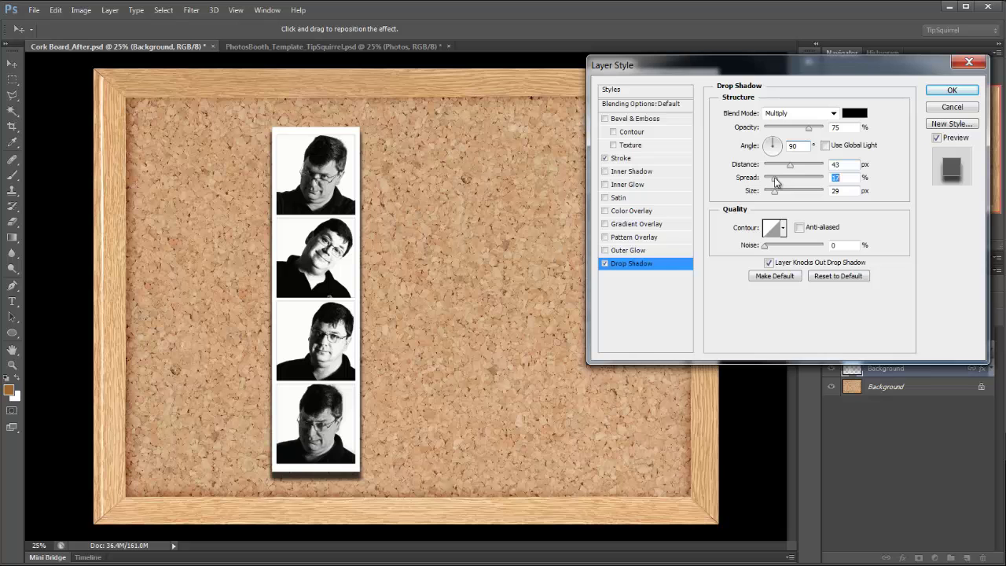
pyautogui.click(953, 91)
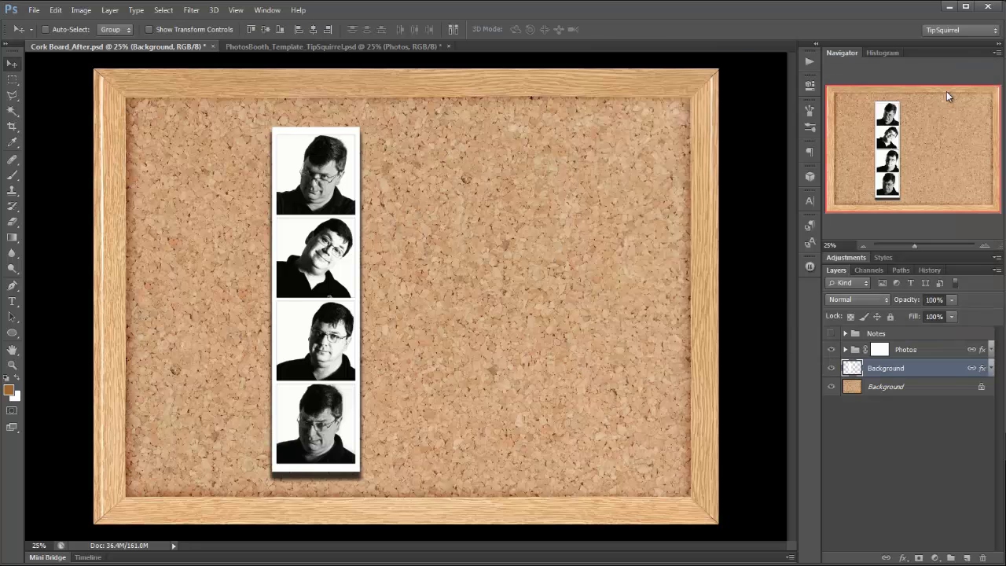
# Convert the Background layer's effects into separate Inner Stroke and Drop Shadow layers
pyautogui.rightClick(983, 369)
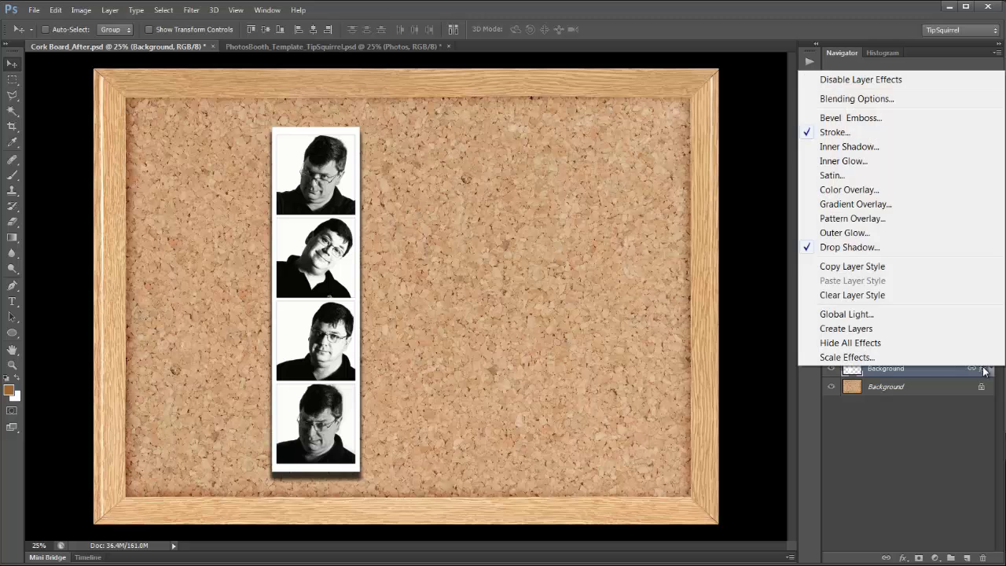
pyautogui.click(838, 333)
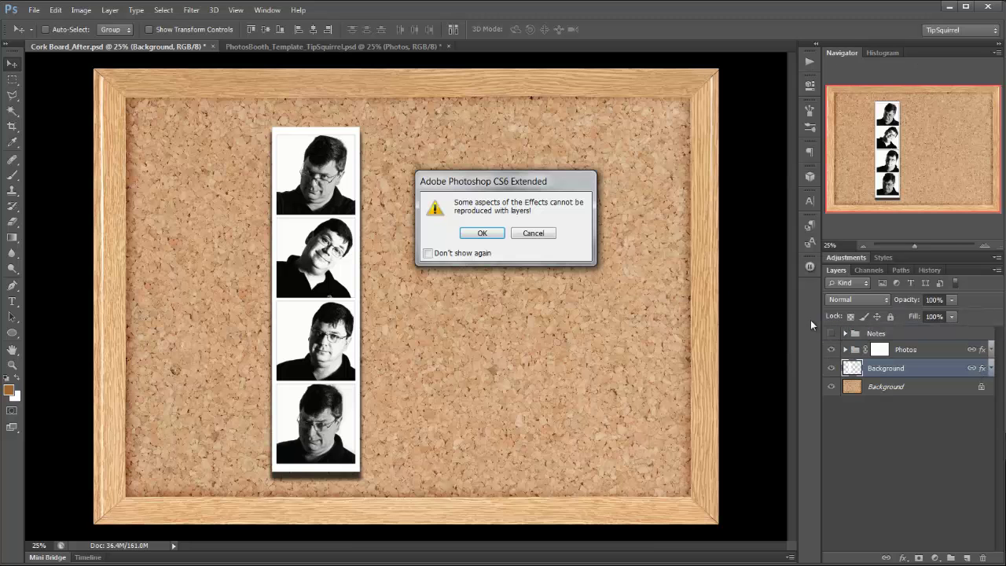
pyautogui.click(507, 234)
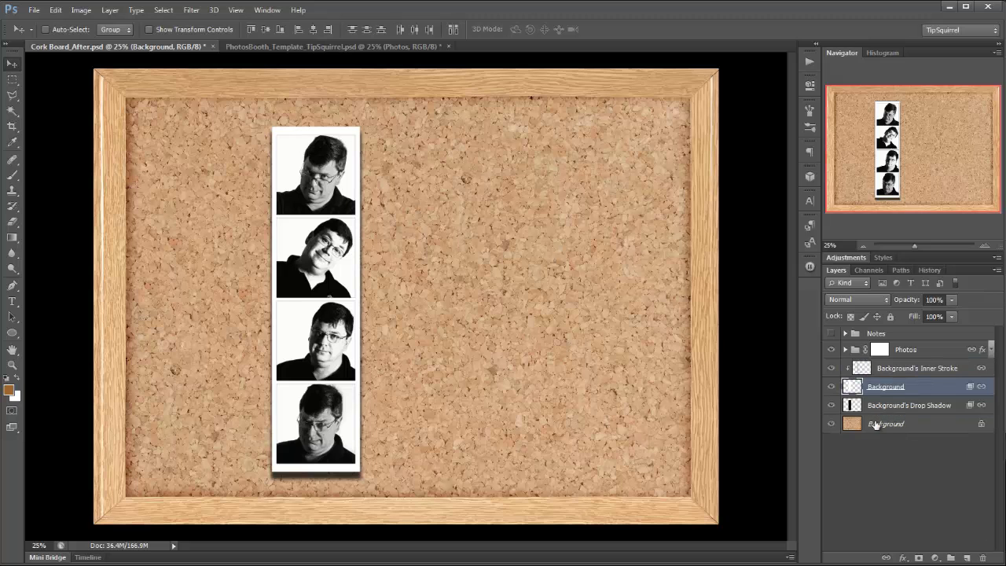
# Toggle the new effect layers to check them, then select Background's Drop Shadow
pyautogui.click(831, 404)
pyautogui.click(832, 405)
pyautogui.click(832, 368)
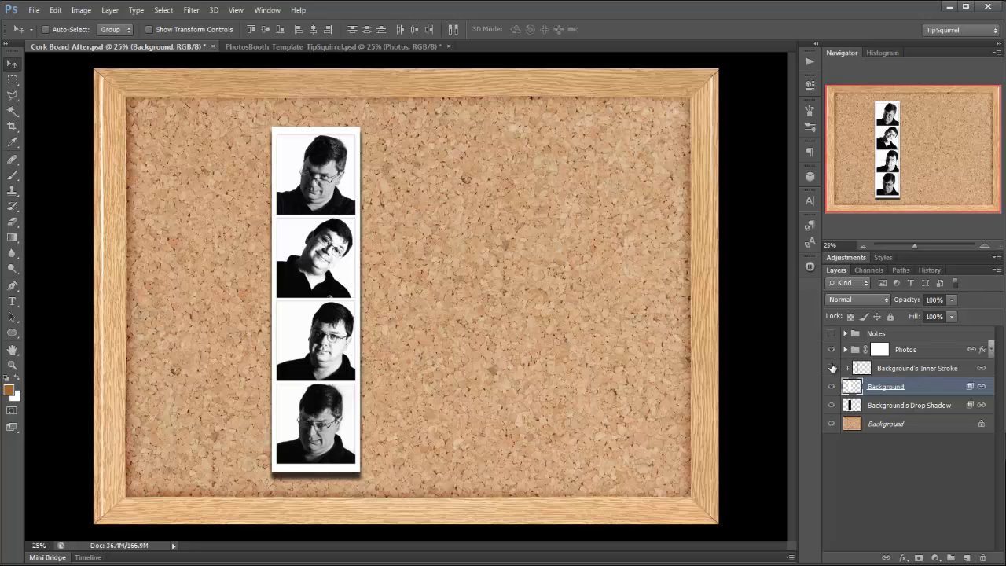
pyautogui.click(832, 368)
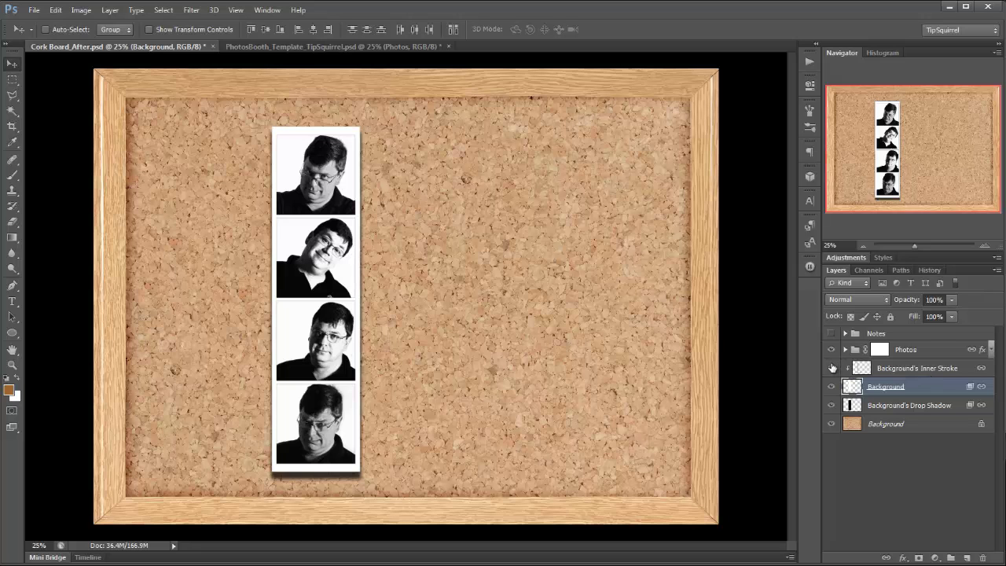
pyautogui.click(902, 408)
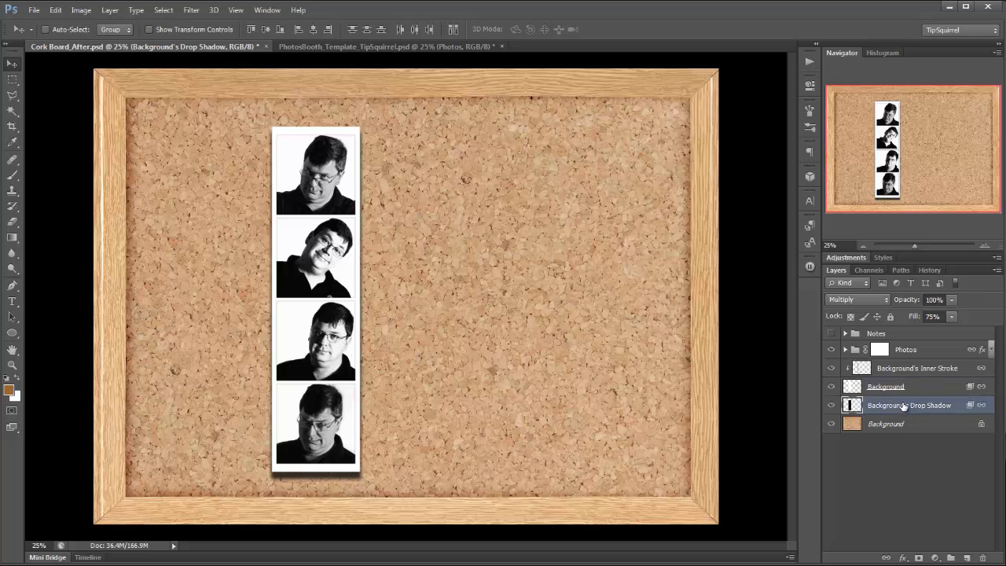
# Add a mask to the Drop Shadow layer and brush out the shadow along the strip's left and right edges
pyautogui.click(921, 559)
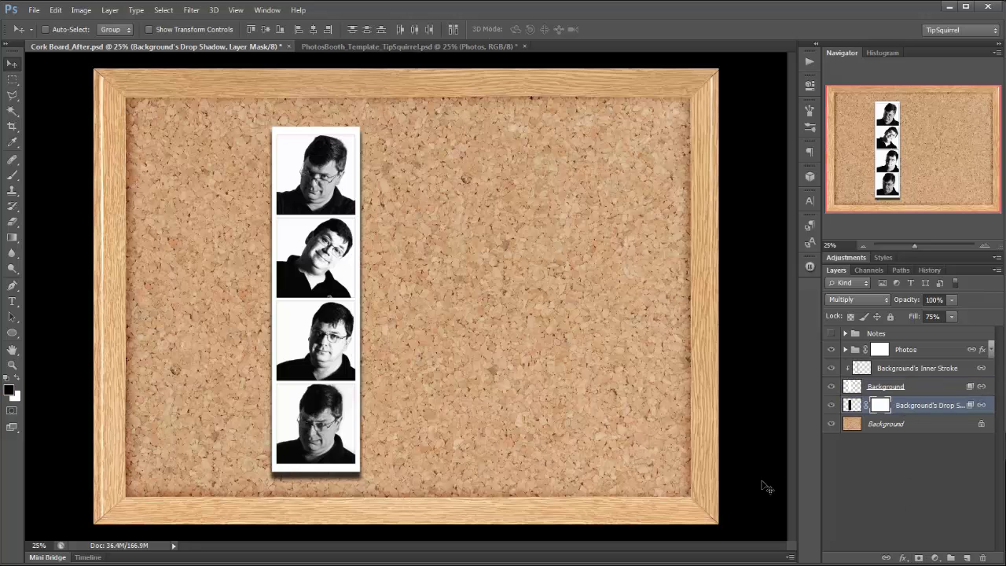
pyautogui.click(12, 174)
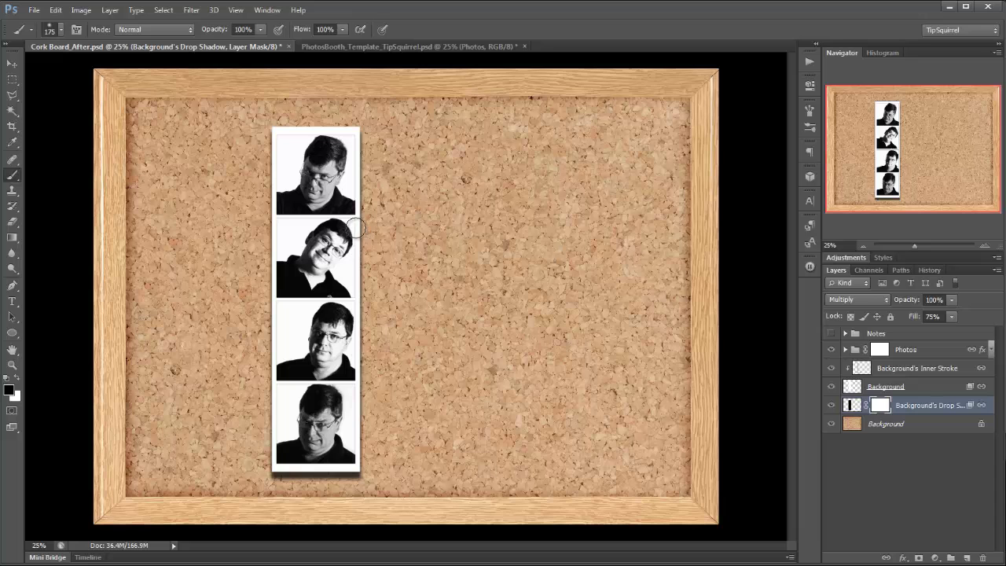
pyautogui.keyDown('shift'); pyautogui.click(362, 460); pyautogui.keyUp('shift')
pyautogui.hotkey('ctrl', 'z')
pyautogui.keyDown('shift'); pyautogui.click(381, 469); pyautogui.keyUp('shift')
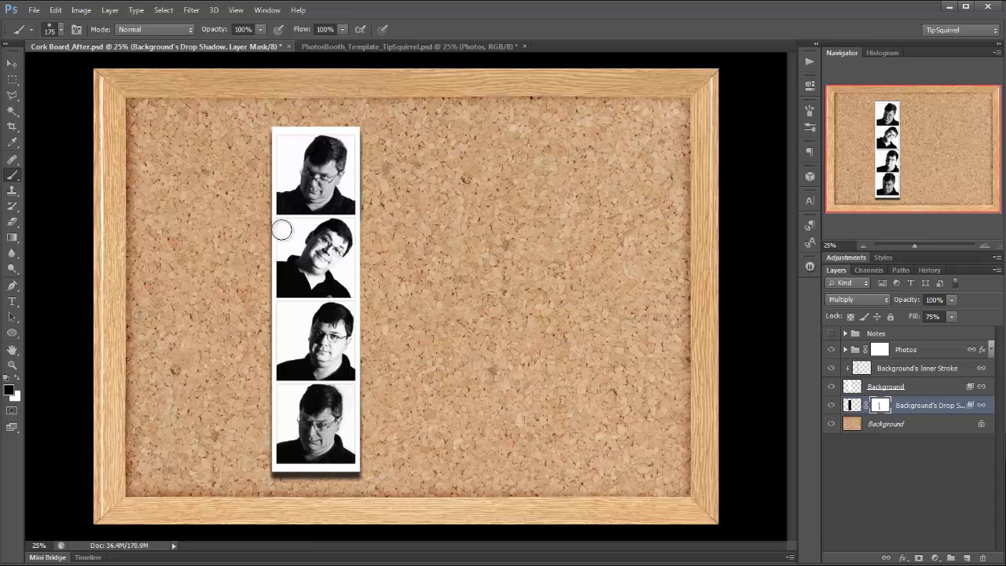
pyautogui.keyDown('shift'); pyautogui.click(258, 467); pyautogui.keyUp('shift')
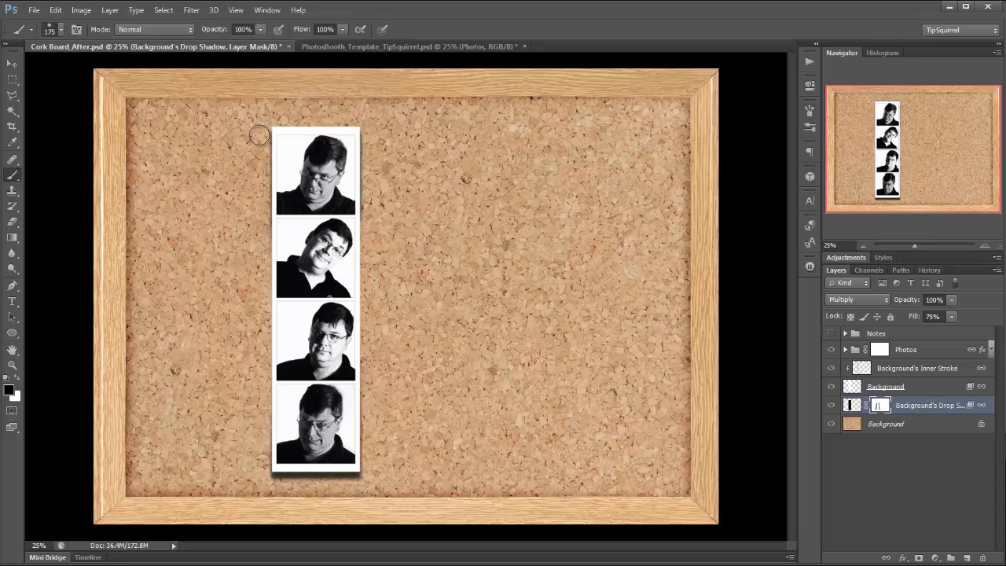
pyautogui.moveTo(368, 247); pyautogui.dragTo(358, 250)
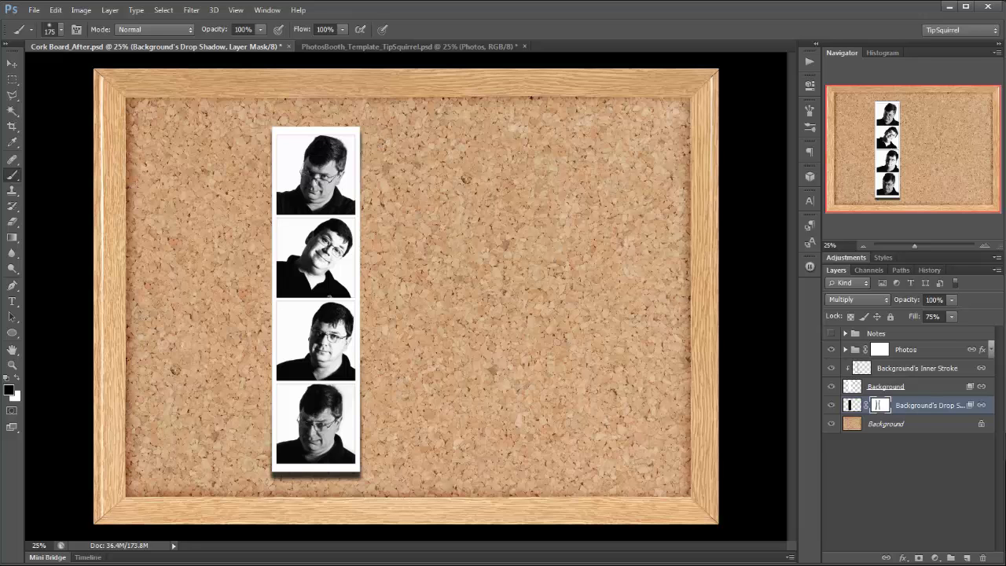
pyautogui.keyDown('shift'); pyautogui.click(928, 368); pyautogui.keyUp('shift')
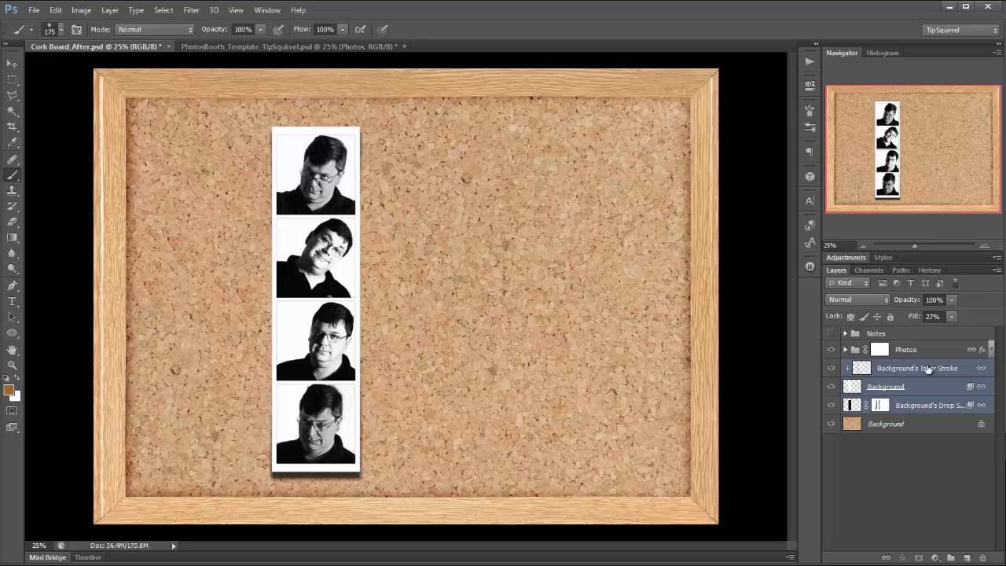
# Shift the strip toward the board's left edge and set Background's Drop Shadow to 60% opacity
pyautogui.click(12, 63)
pyautogui.moveTo(343, 215); pyautogui.dragTo(253, 217)
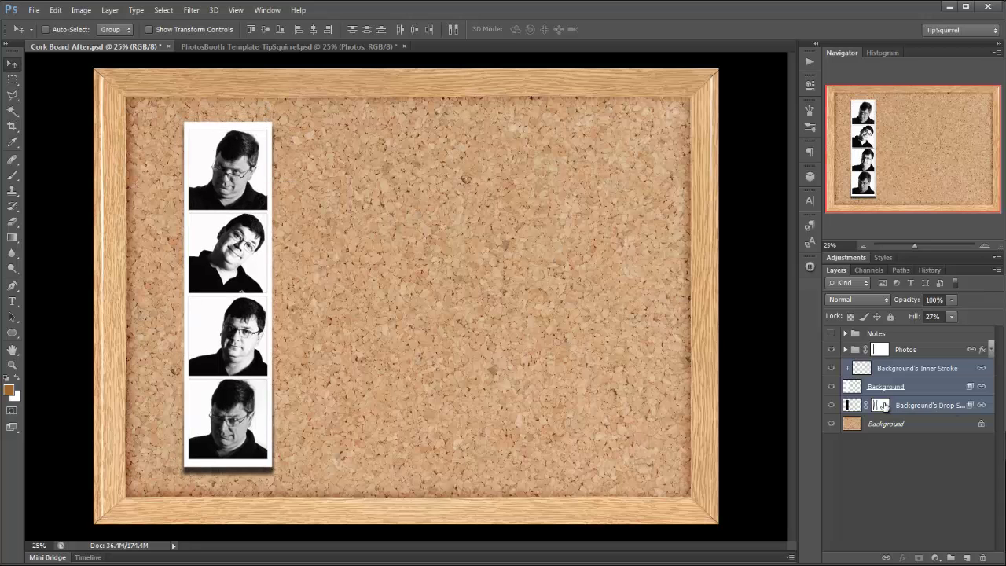
pyautogui.click(853, 405)
pyautogui.moveTo(912, 305); pyautogui.dragTo(884, 302)
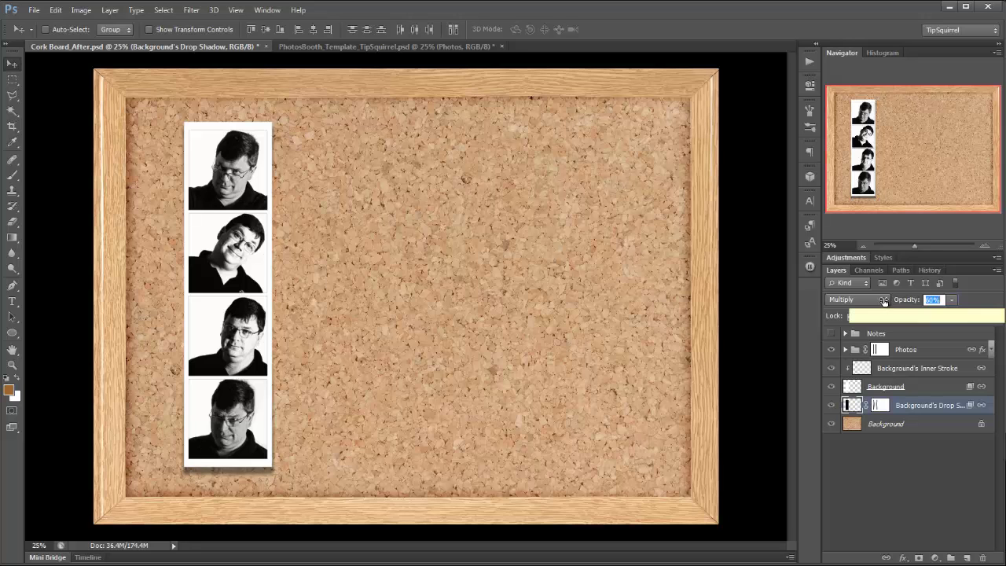
pyautogui.press('Return')
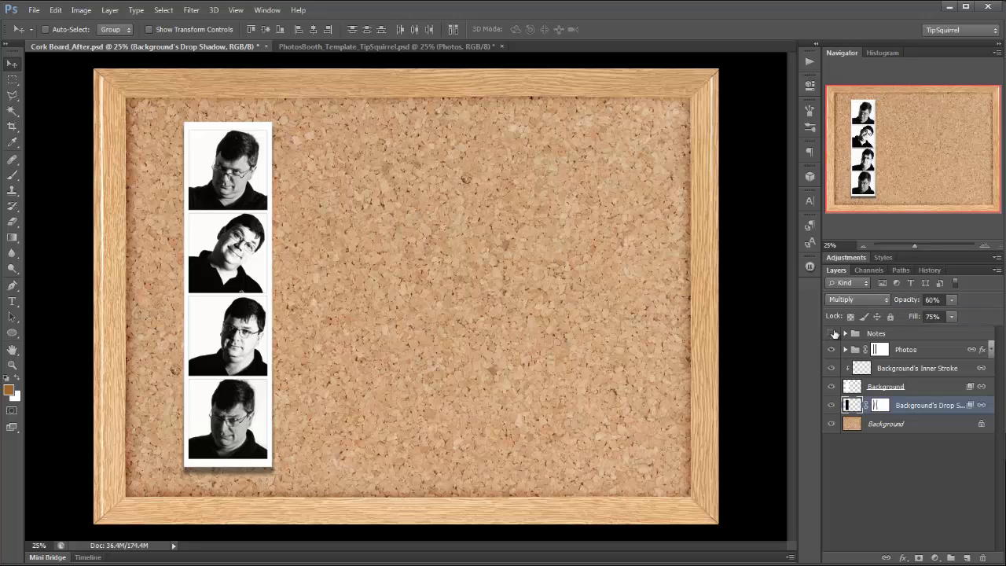
# Make the Notes group visible again, revealing the TipSquirrel.com note and pinned name label
pyautogui.click(831, 334)
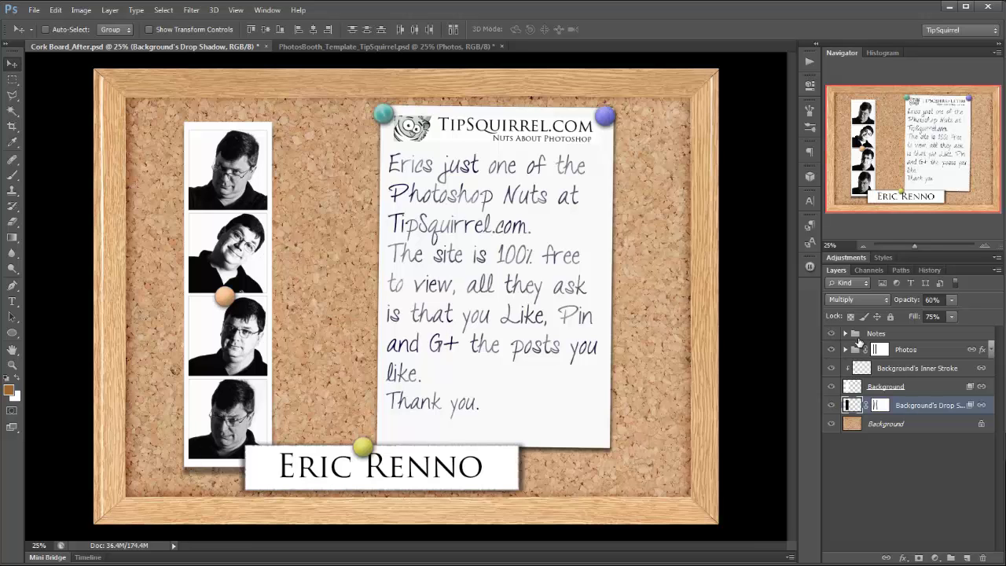